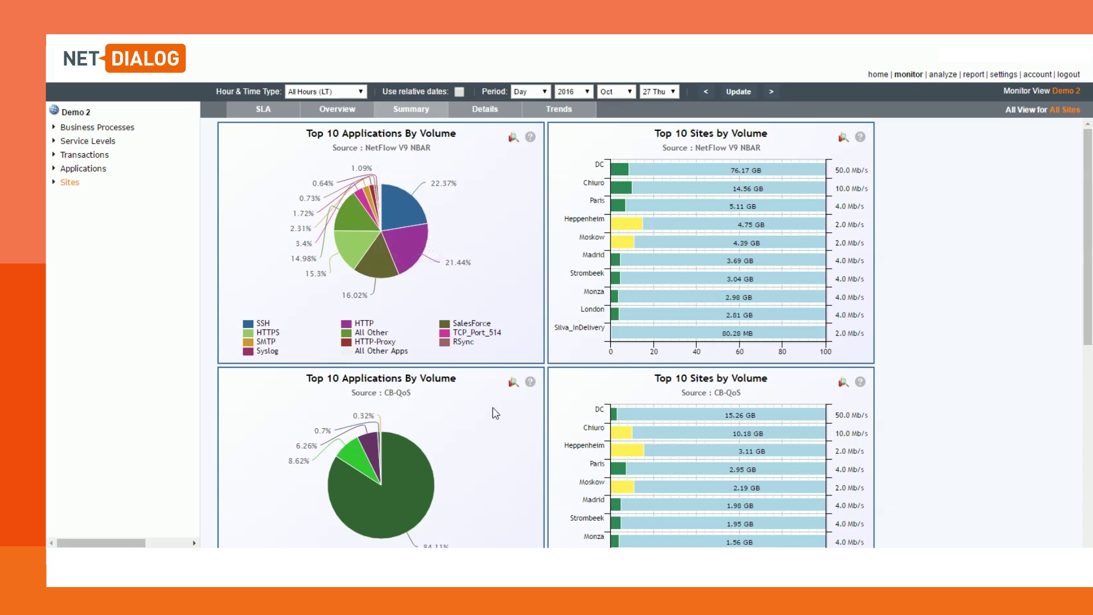
Step: Expand Sites > Europe in the tree and open the Madrid site dashboard
scroll(1091, 274, down, 1)
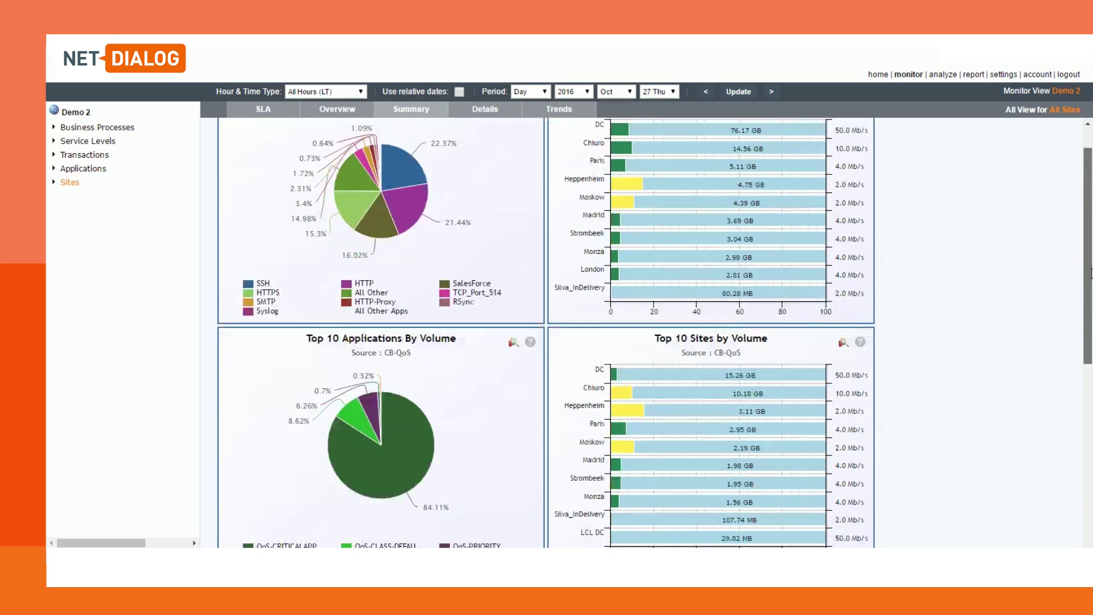
scroll(1090, 273, down, 1)
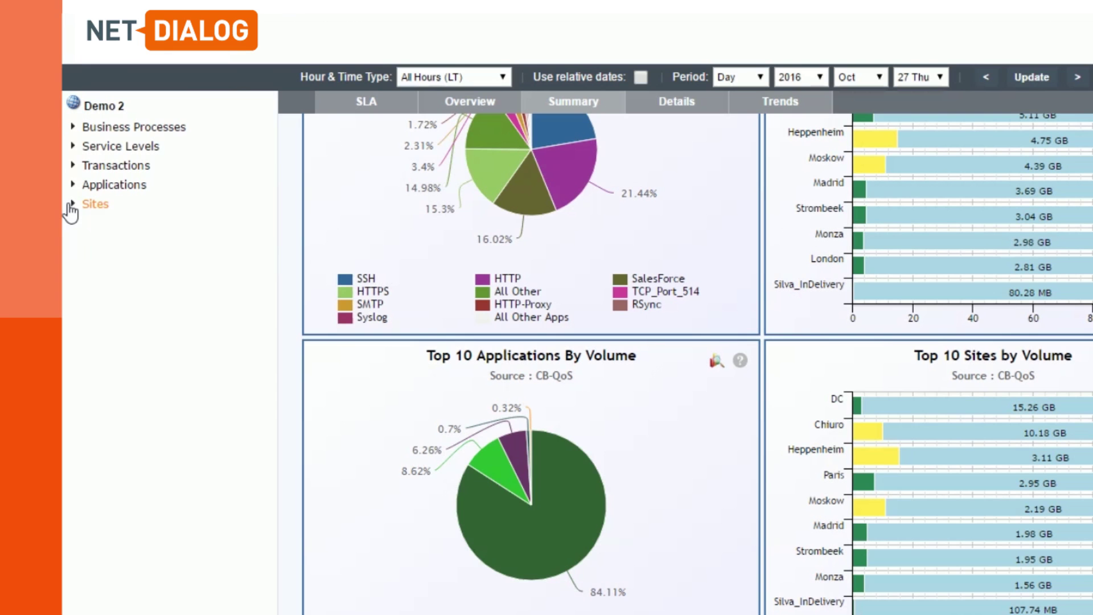
click(73, 206)
click(89, 244)
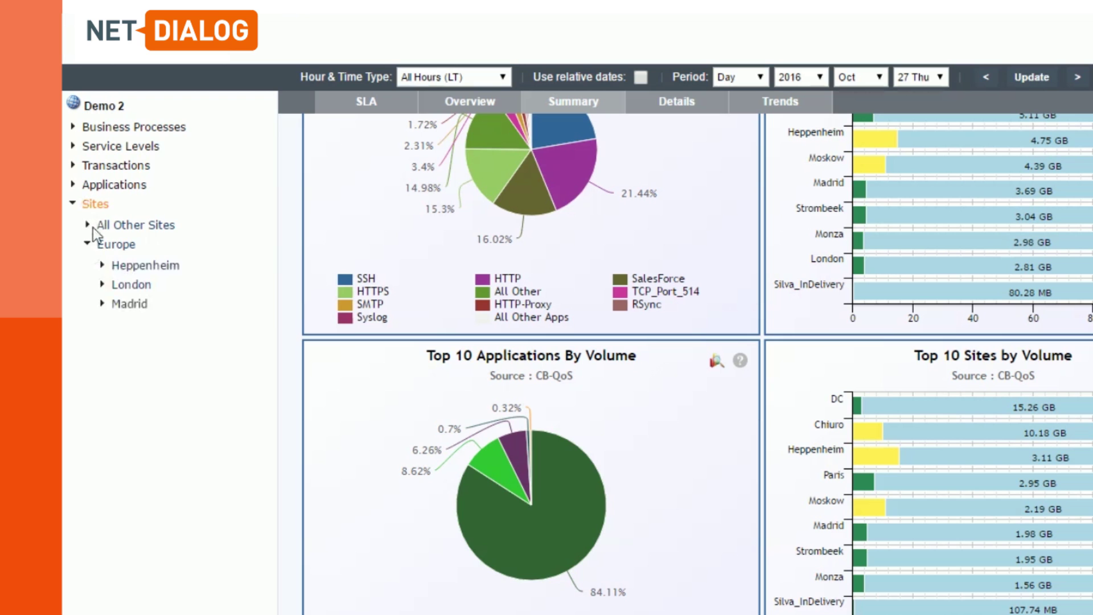
click(126, 304)
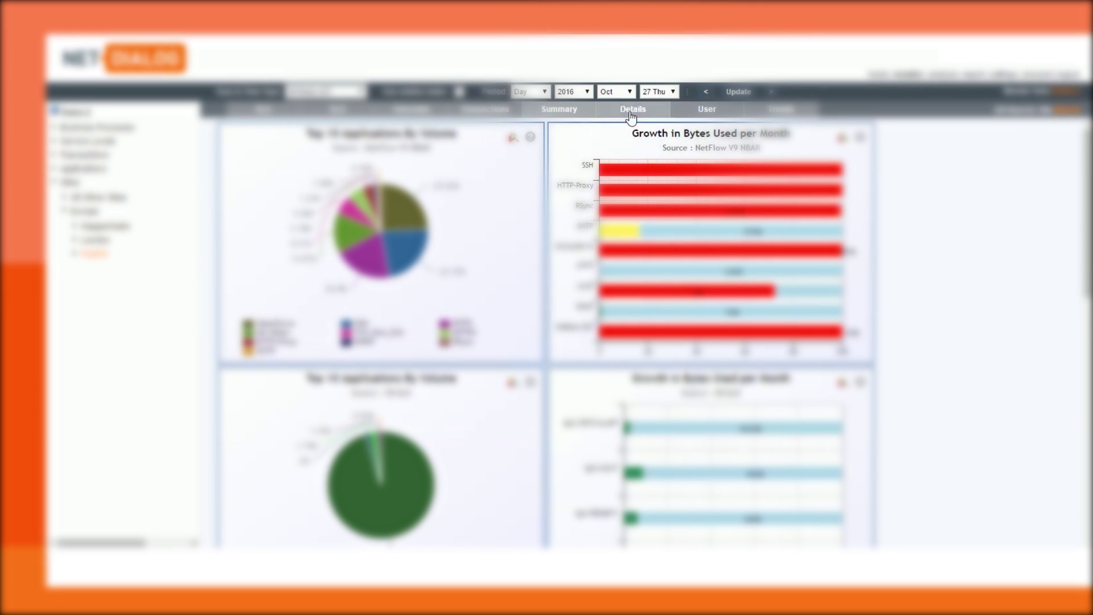
Step: Show Madrid's Details view and browse its Top 10 Applications utilization charts
click(633, 111)
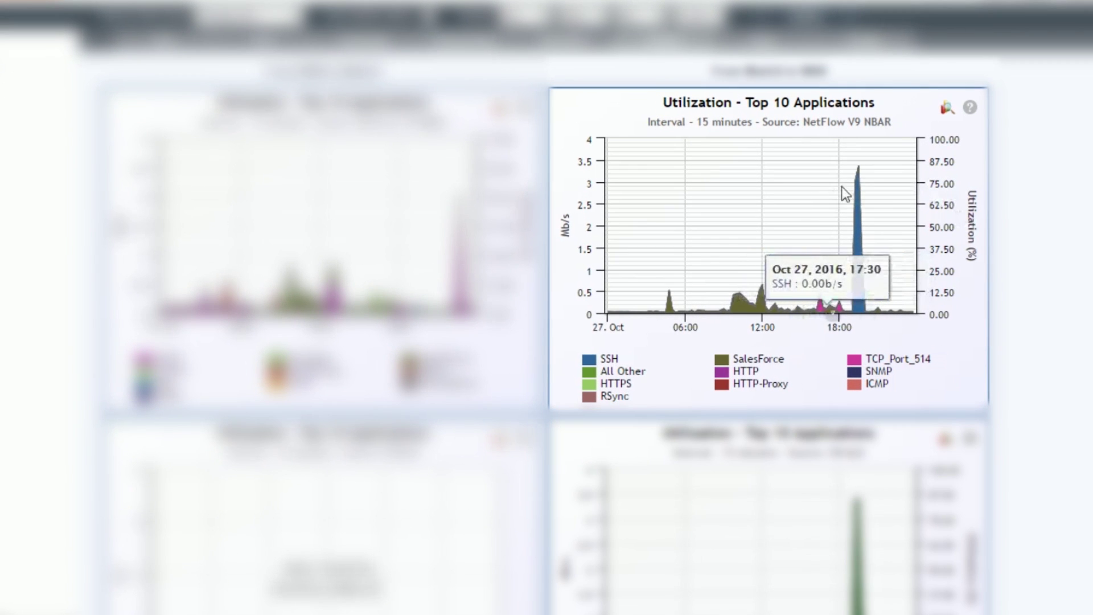
mouse_move(781, 210)
mouse_move(859, 180)
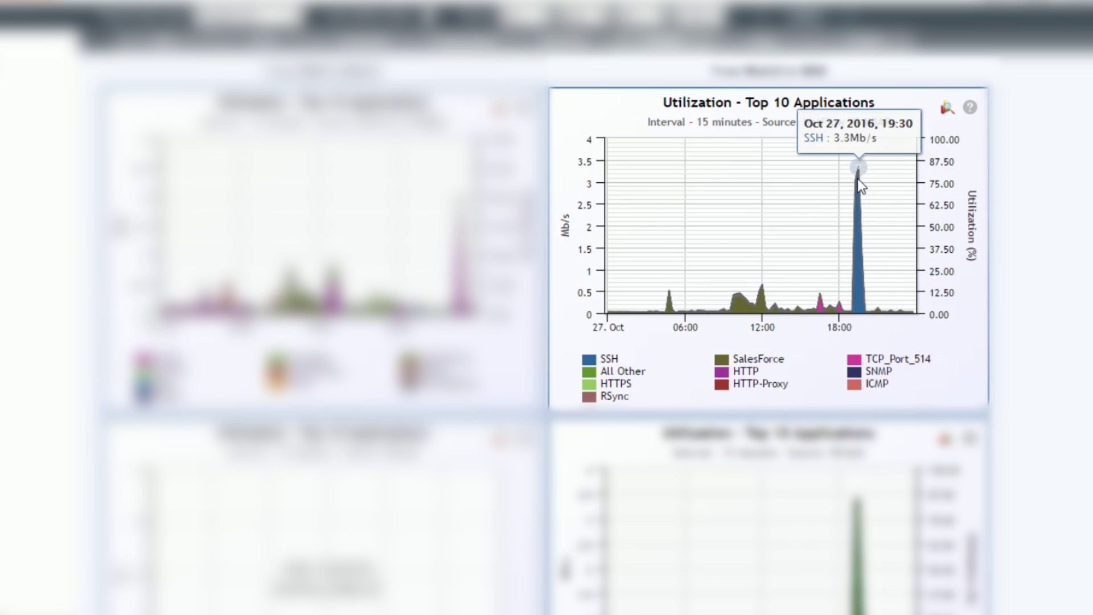
scroll(857, 179, down, 3)
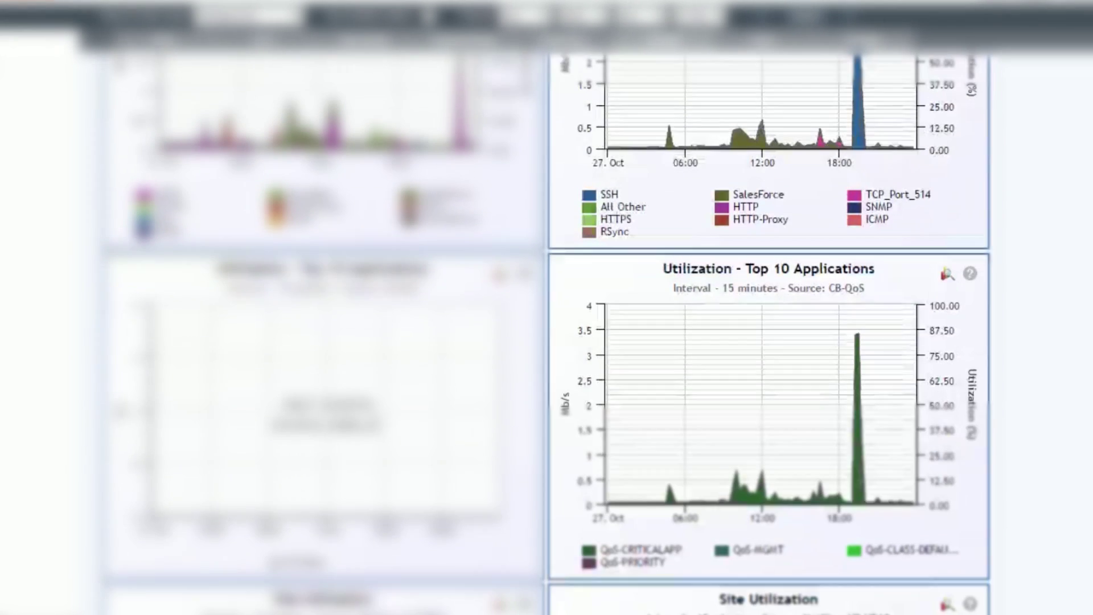
scroll(1017, 280, down, 1)
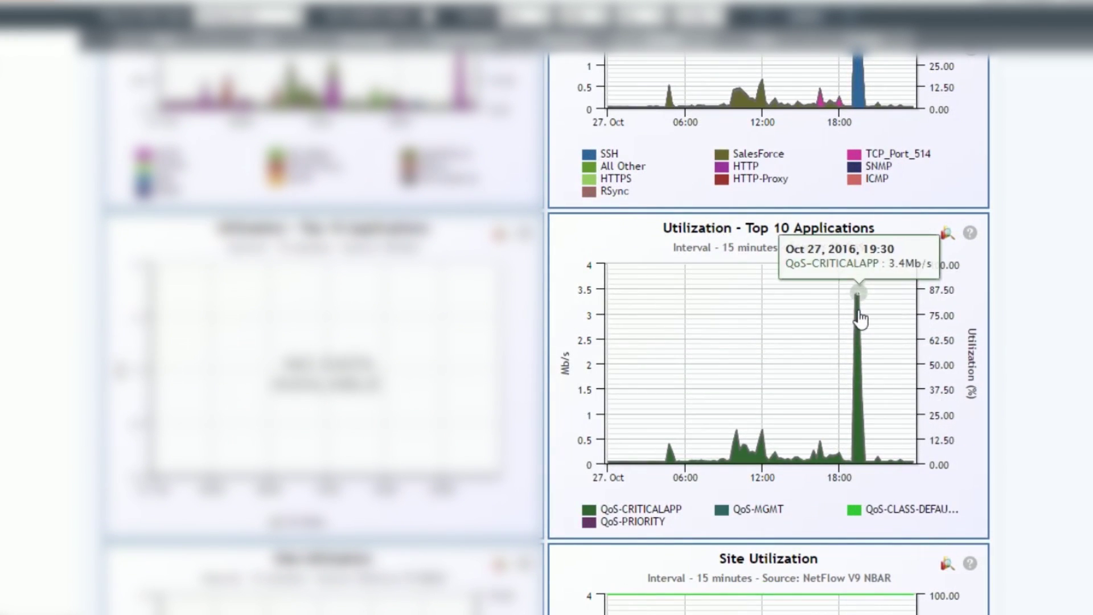
scroll(858, 286, down, 6)
scroll(769, 336, down, 14)
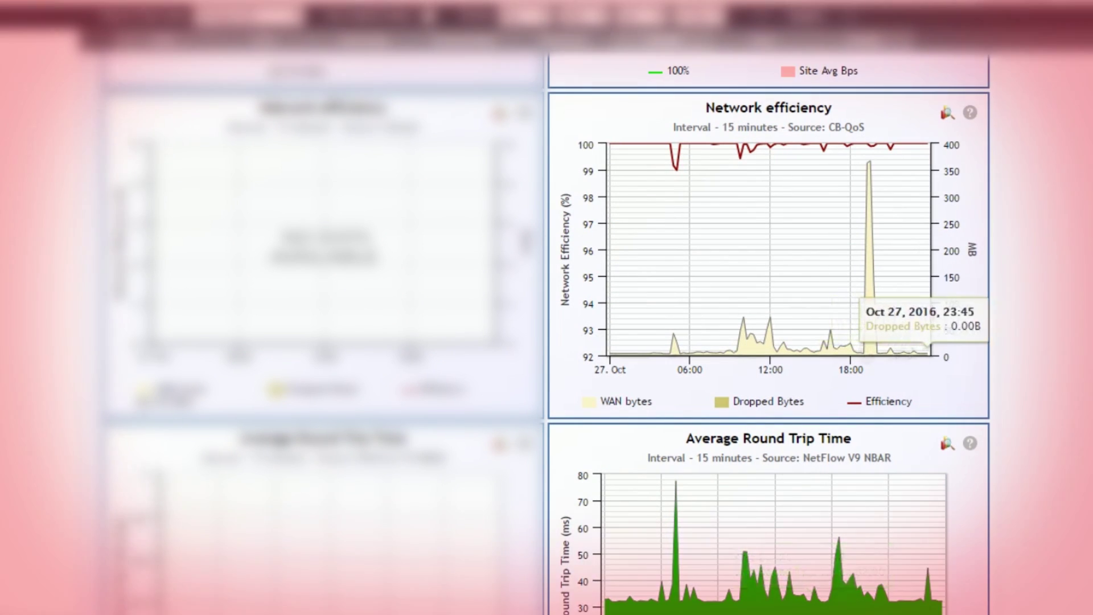
scroll(864, 142, up, 20)
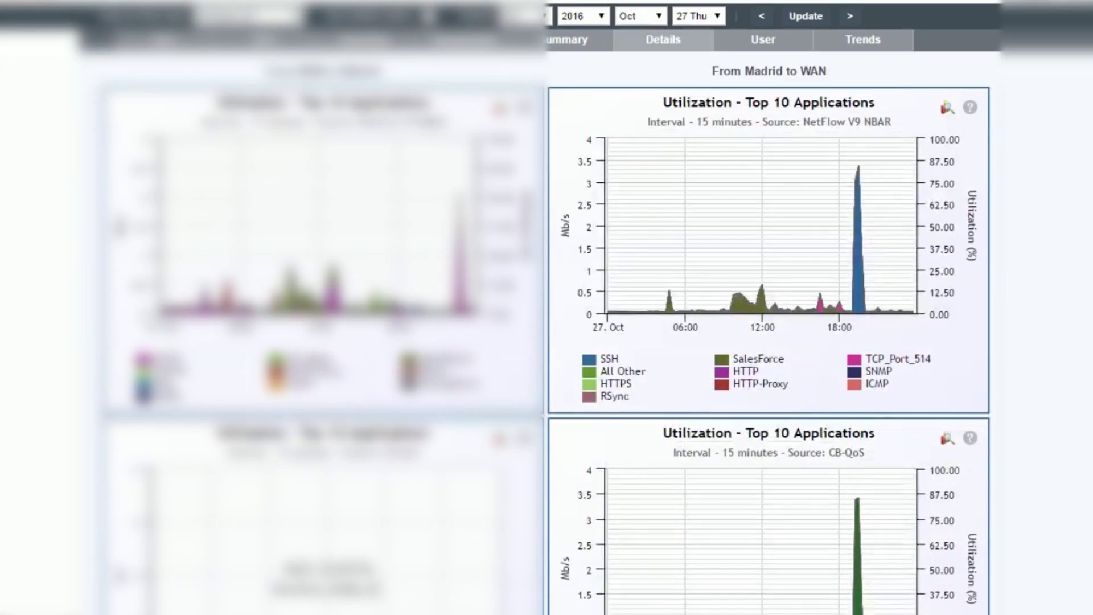
Step: Show Madrid's User view and browse its Top 10 hosts, DSCP and conversation panels
click(753, 50)
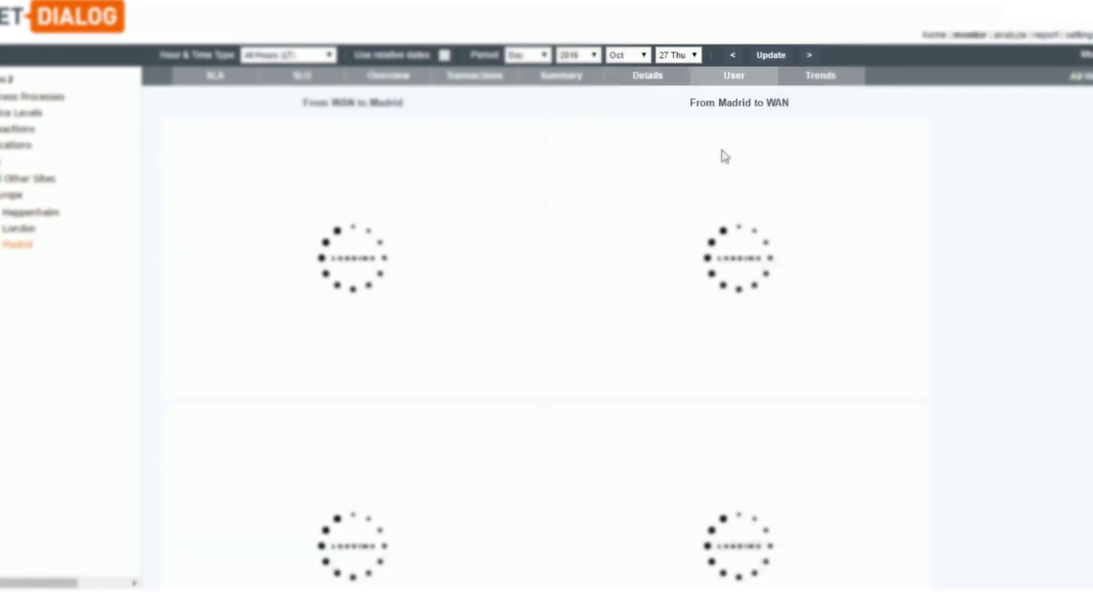
mouse_move(878, 186)
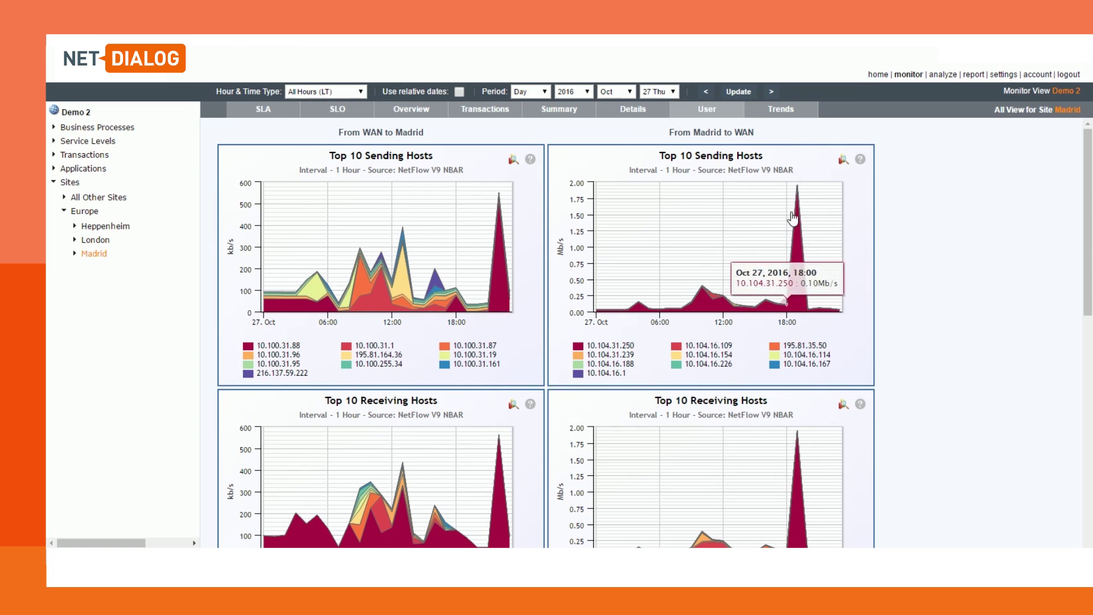
mouse_move(797, 194)
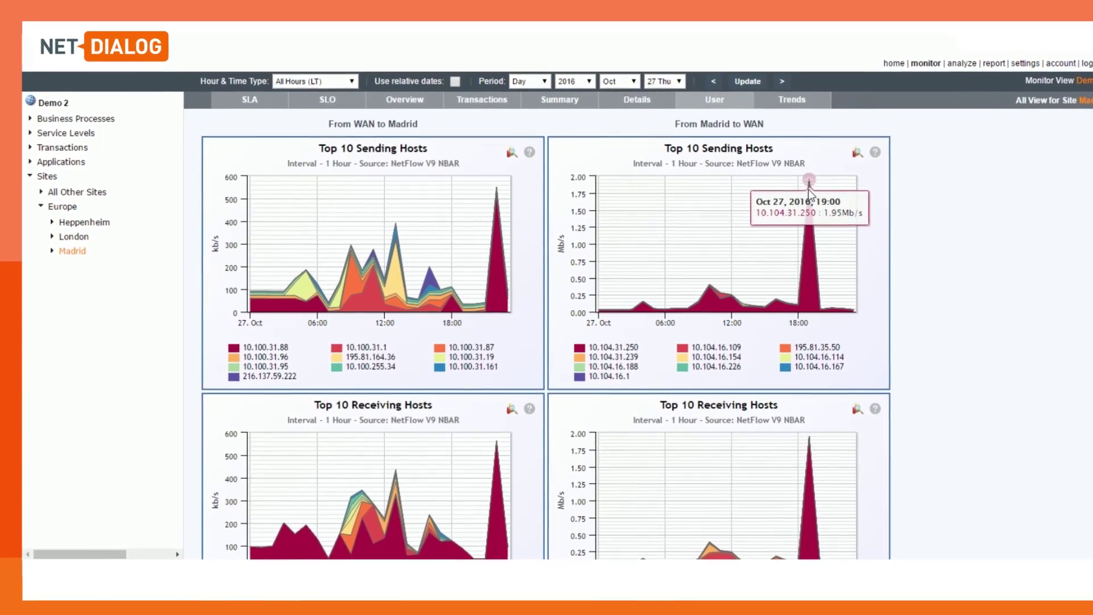
scroll(626, 341, down, 2)
scroll(826, 319, down, 2)
mouse_move(825, 273)
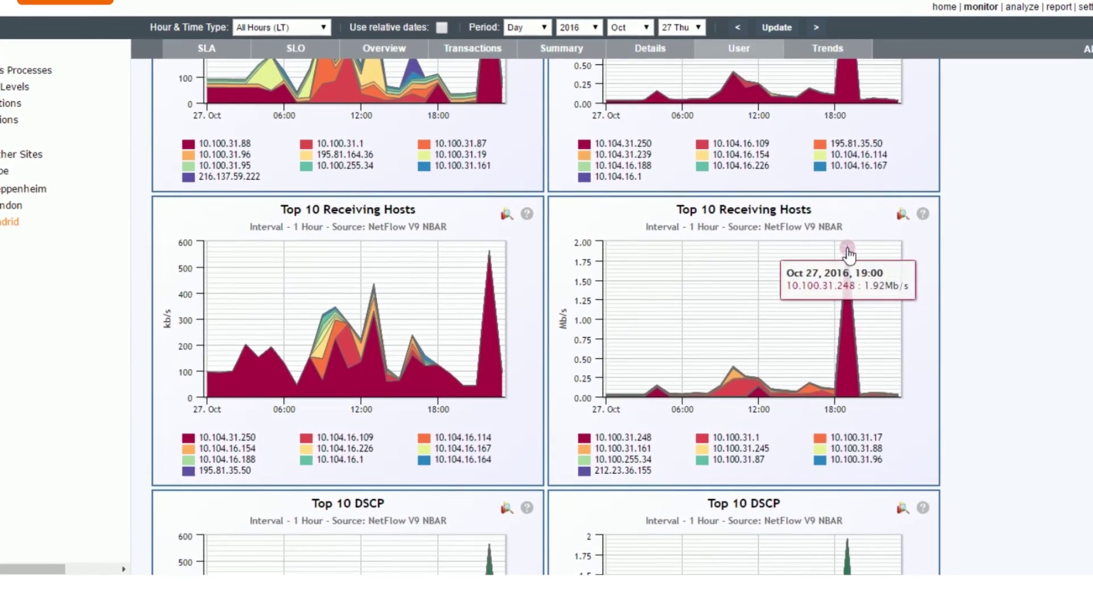
scroll(848, 253, down, 6)
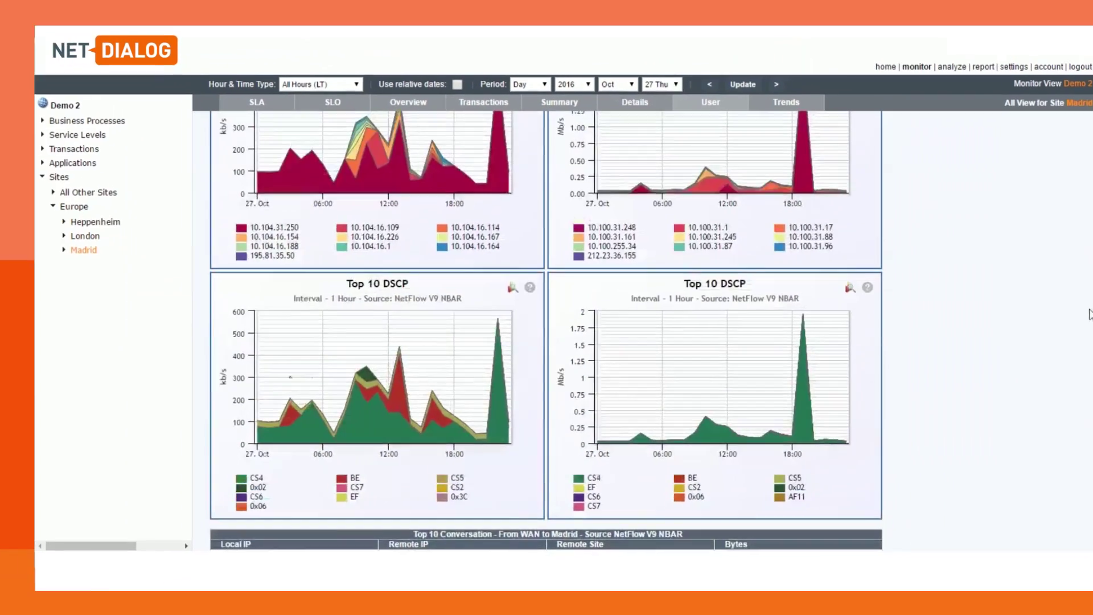
scroll(1056, 110, up, 6)
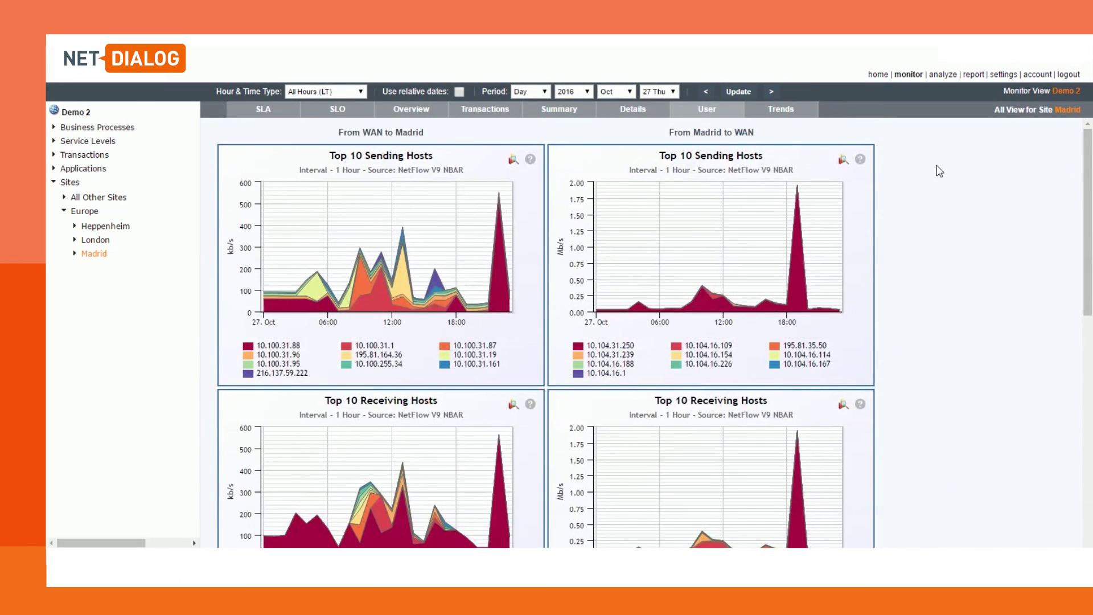
Step: Show Madrid's Trends view with 17–30 Oct Utilization and Network Efficiency Trend charts
click(630, 111)
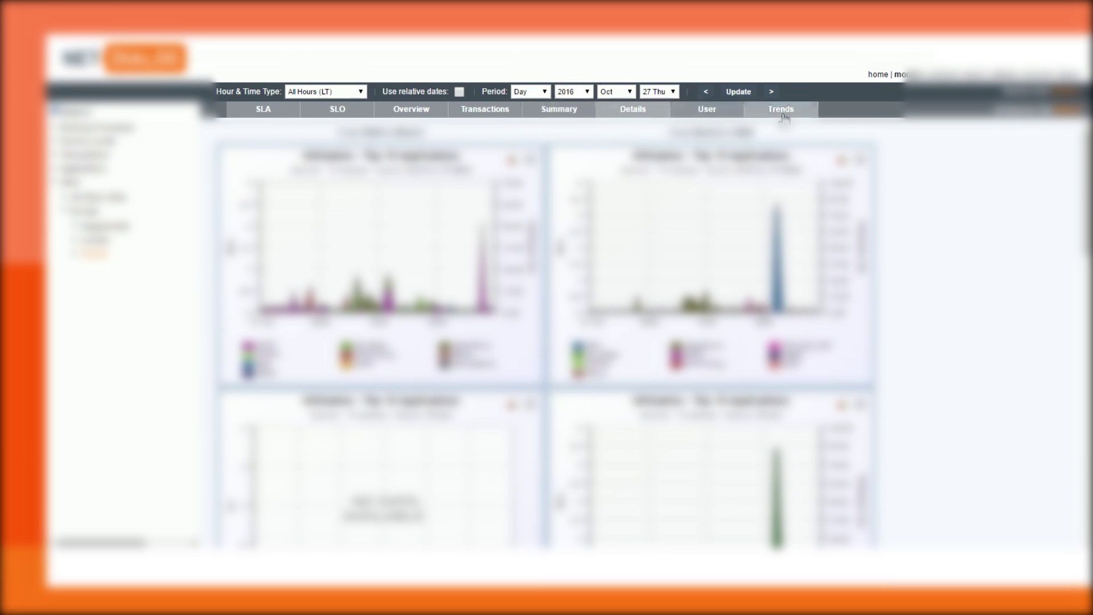
click(784, 114)
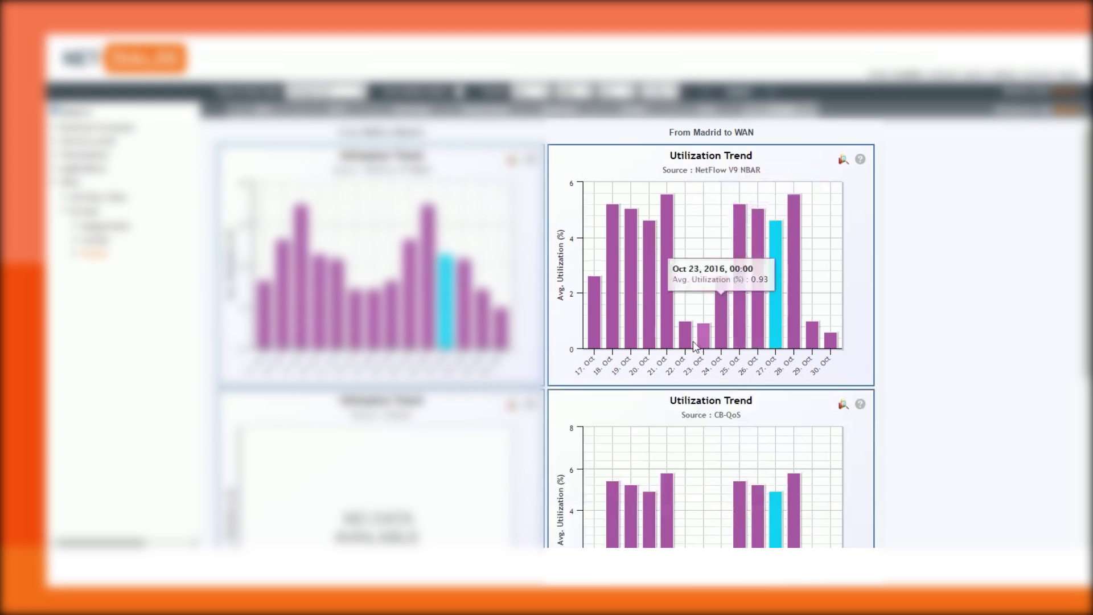
scroll(687, 346, down, 5)
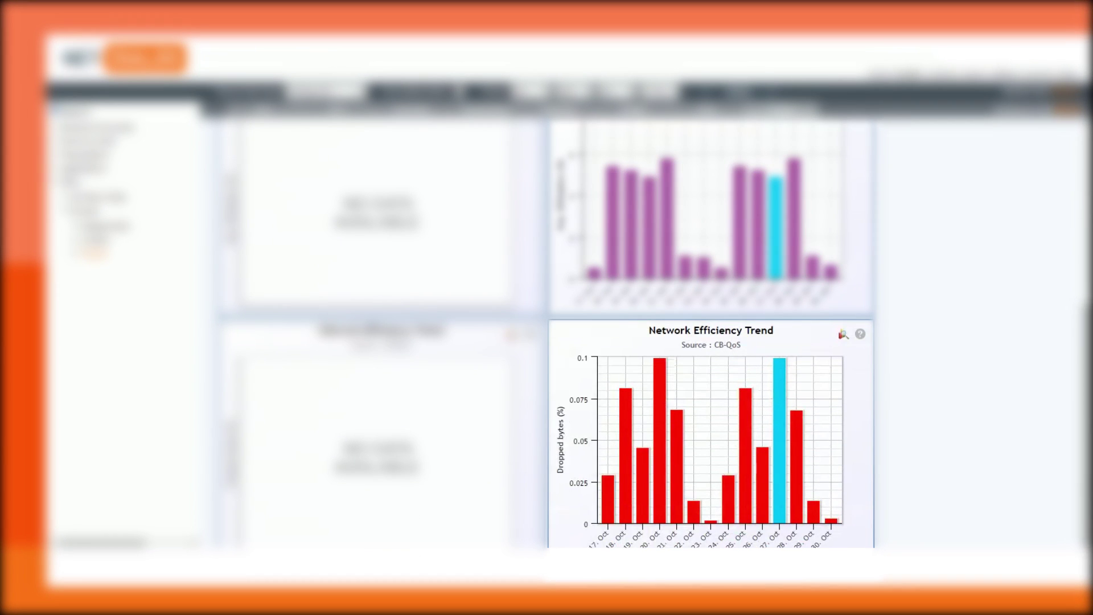
scroll(909, 500, up, 5)
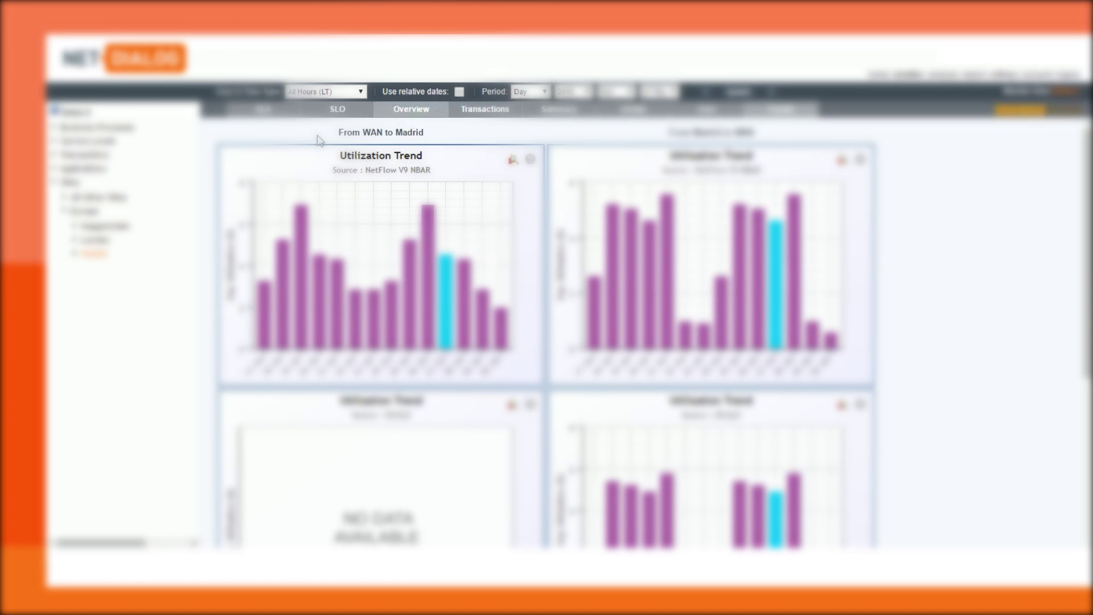
Step: Sort Madrid's Overview sites table by utilization, highest first, and expand Applications
click(411, 111)
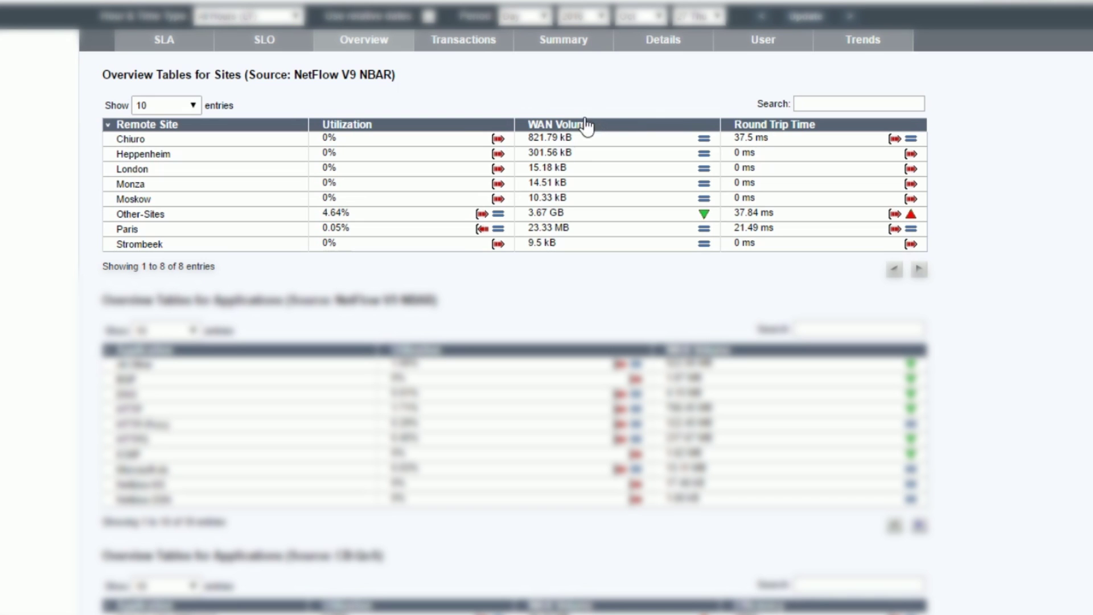
click(556, 129)
click(569, 128)
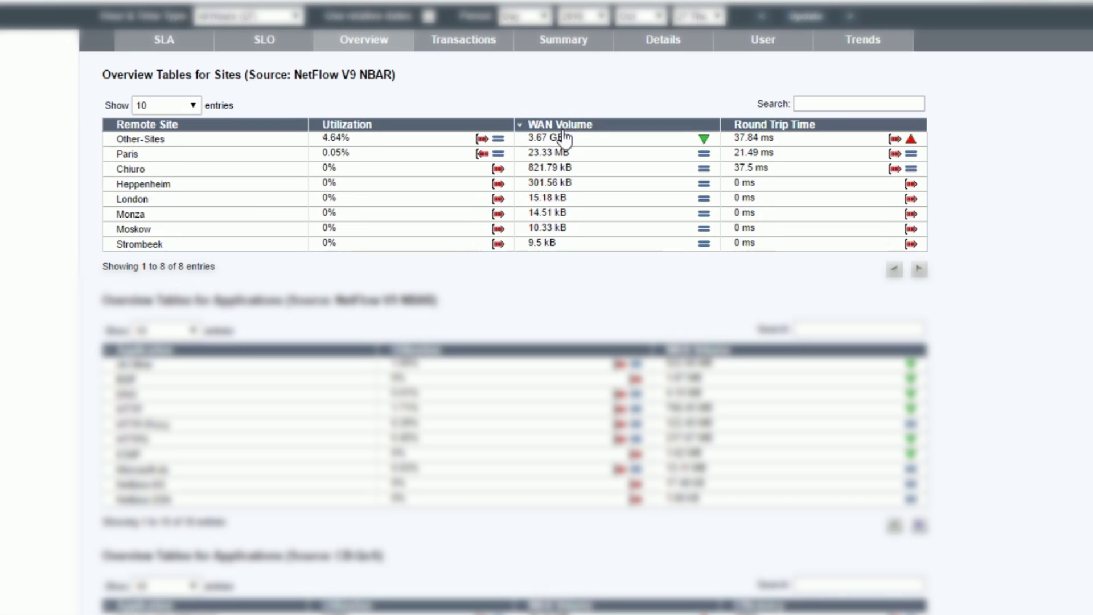
click(357, 126)
click(357, 126)
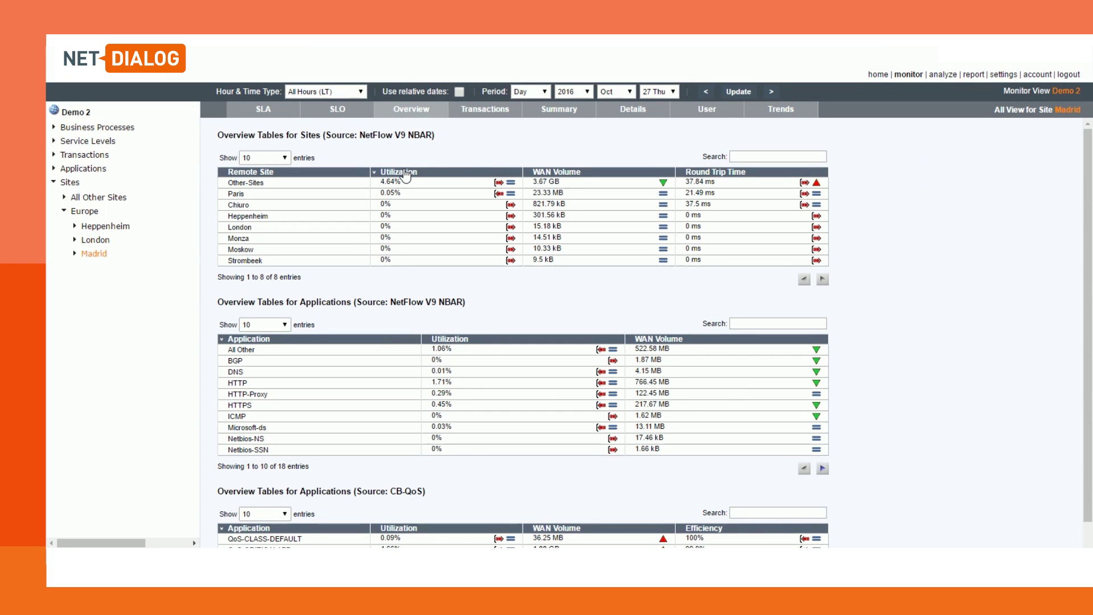
click(53, 169)
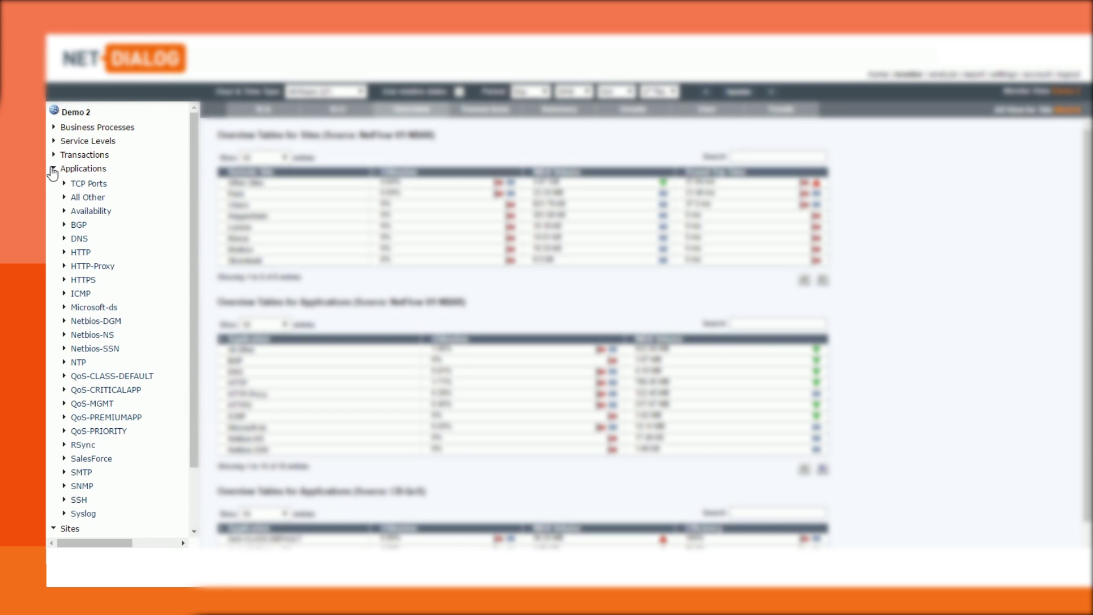
Step: Show the HTTP application overview with its sites sorted by utilization, highest first
click(76, 254)
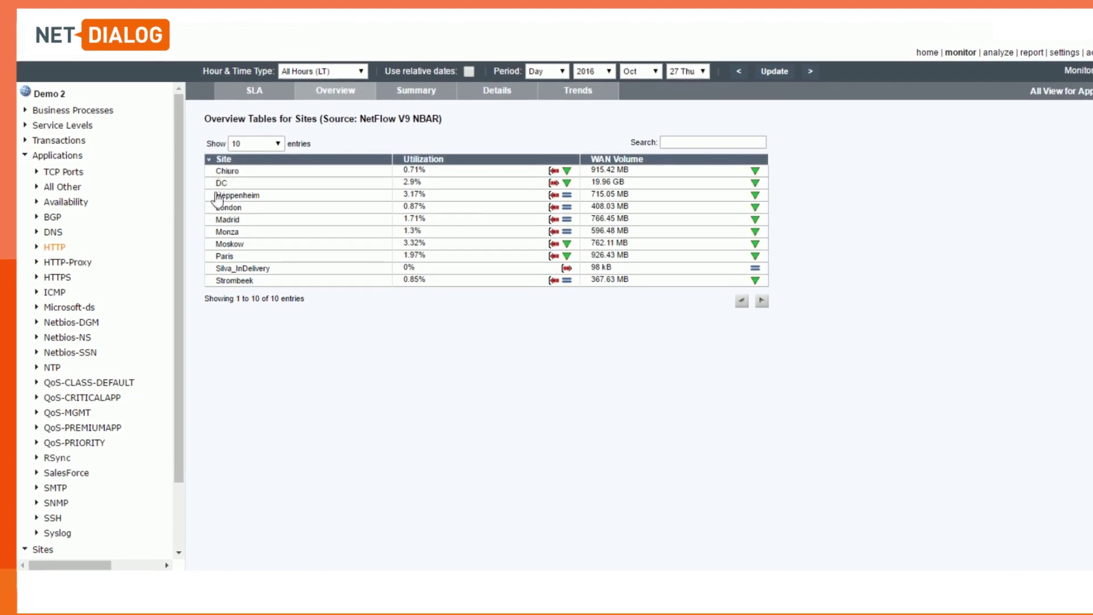
click(422, 162)
click(424, 161)
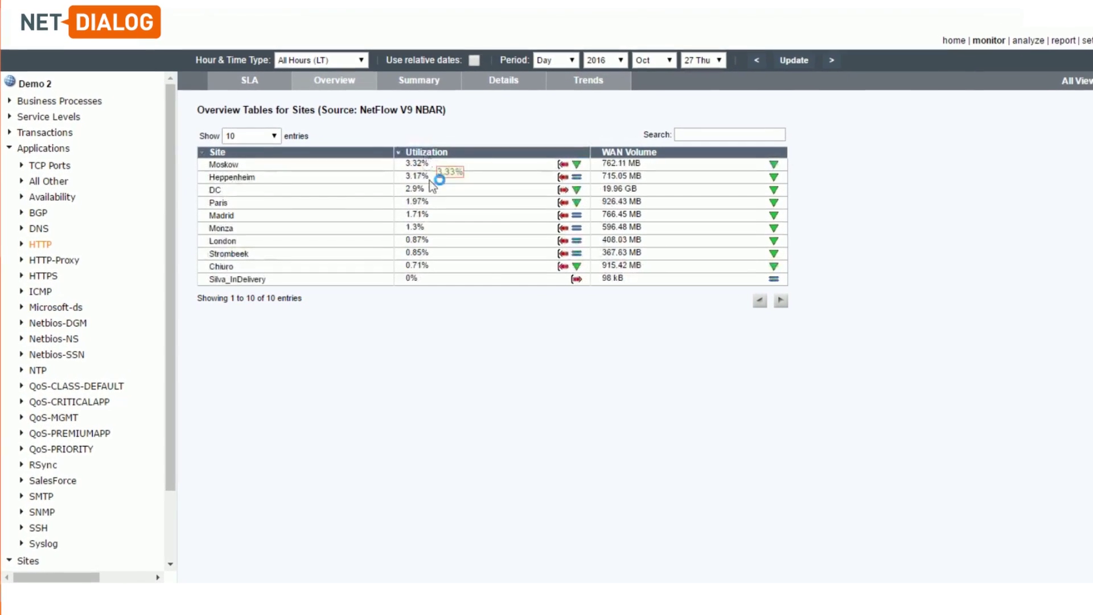
scroll(162, 427, down, 3)
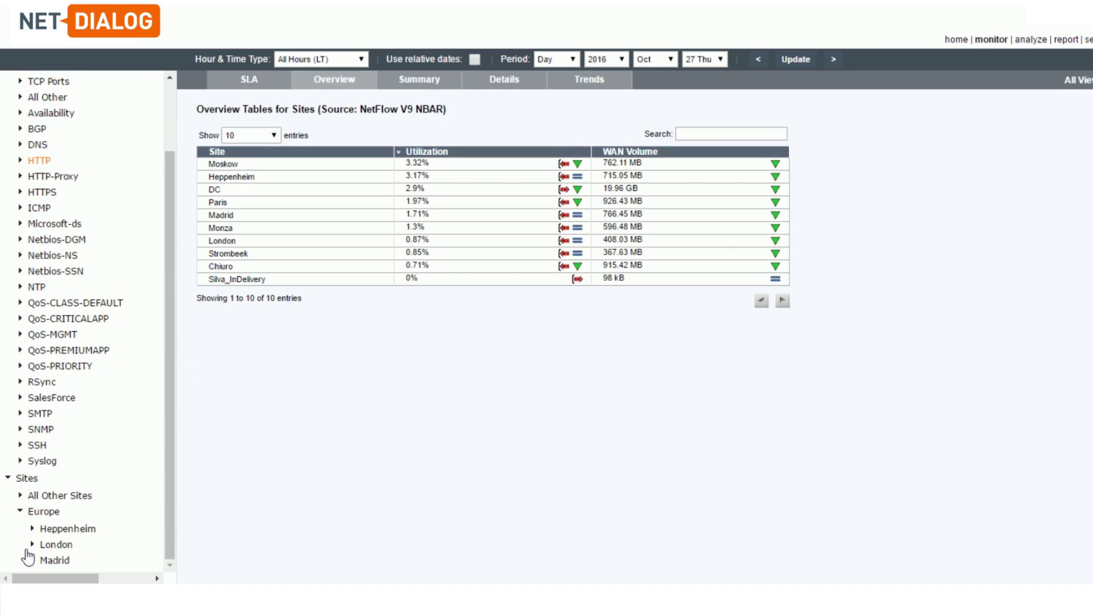
Step: Expand Madrid's child sites, pick Moskow under HTTP, and show its top hosts
click(32, 561)
drag(167, 387, 155, 498)
scroll(155, 498, down, 1)
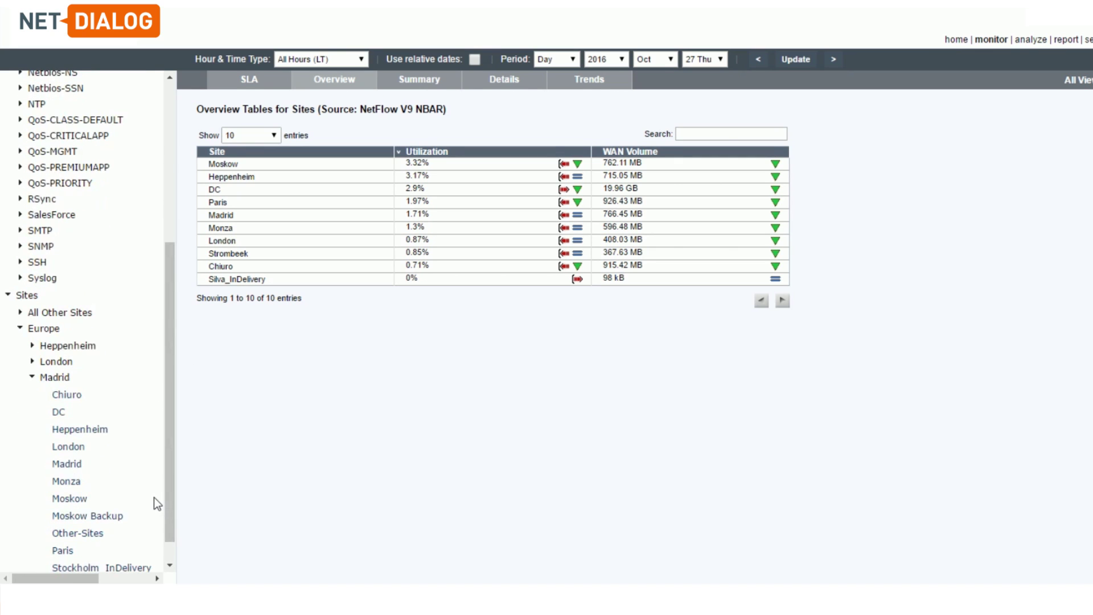
scroll(155, 498, up, 14)
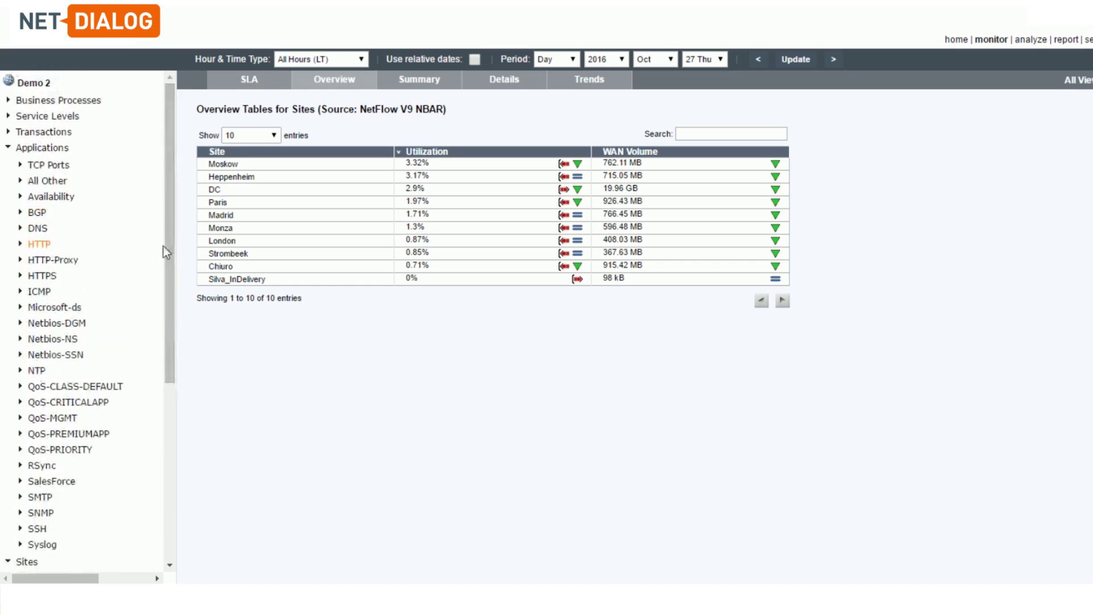
click(224, 165)
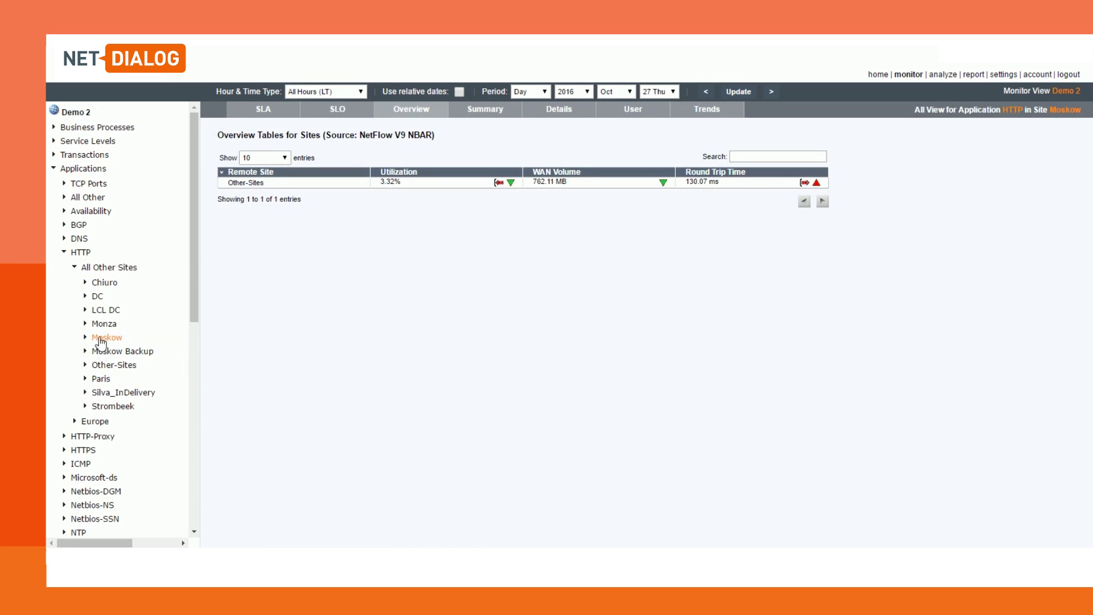
click(636, 114)
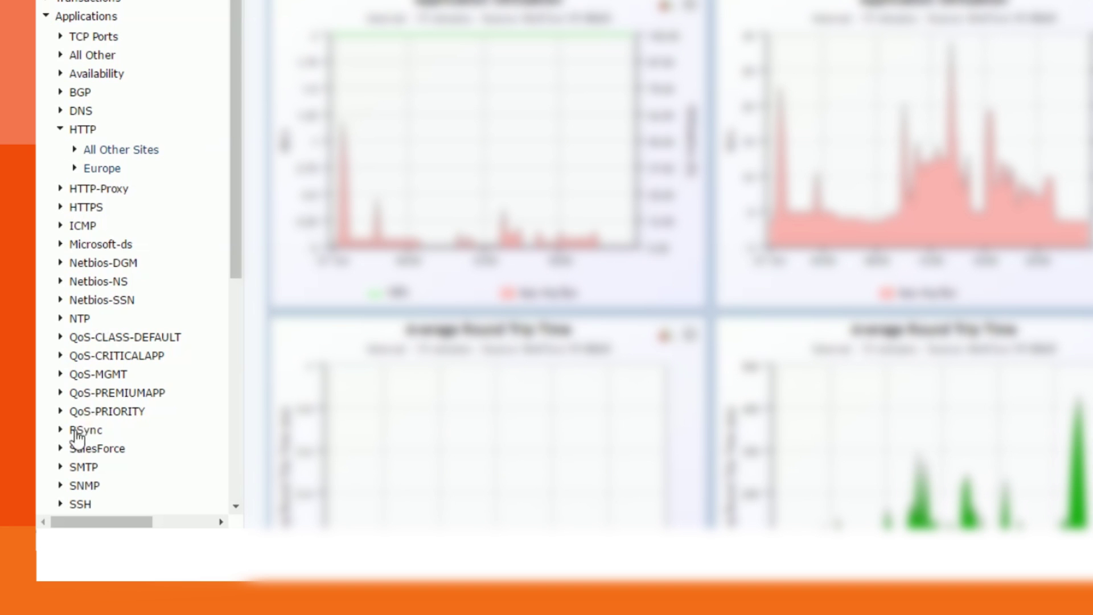
Step: Limit SalesForce's Summary charts to Business Hours (LT), then view its detailed WAN utilization
click(83, 449)
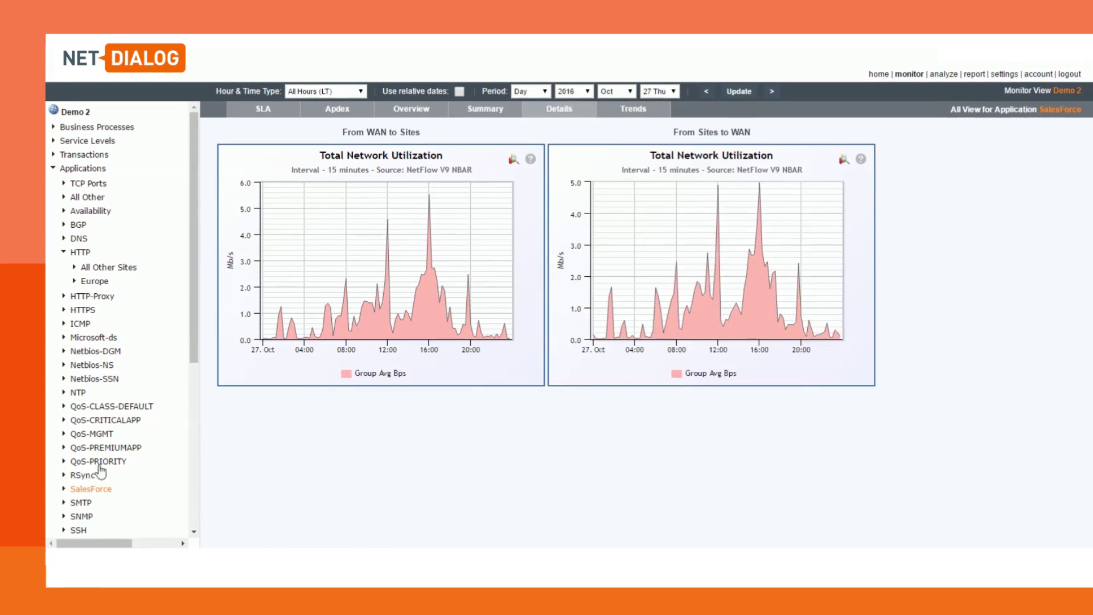
click(486, 107)
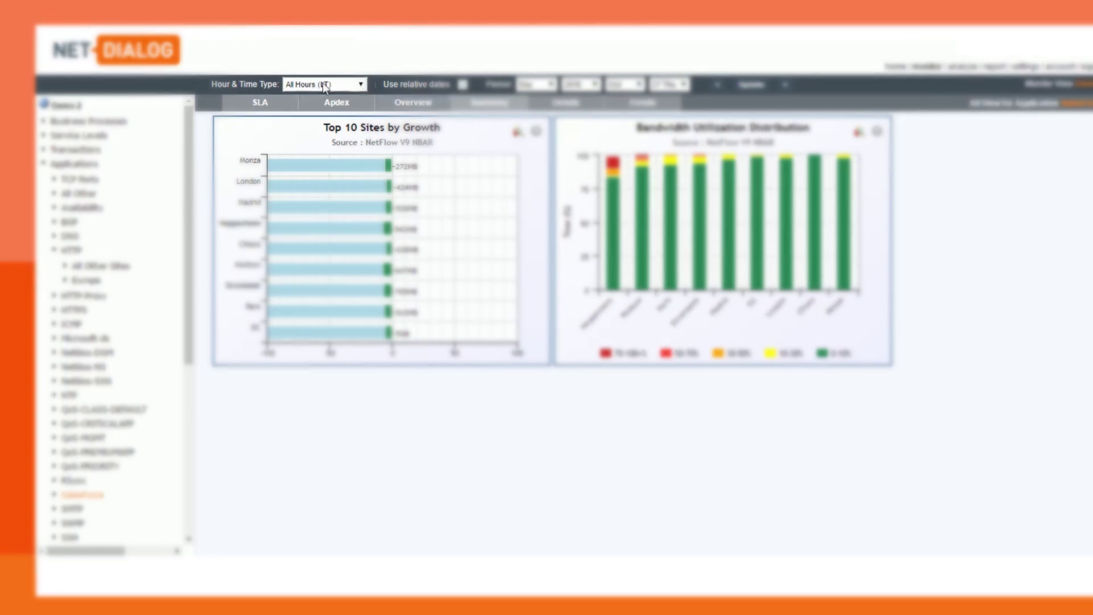
click(325, 80)
click(318, 110)
click(762, 80)
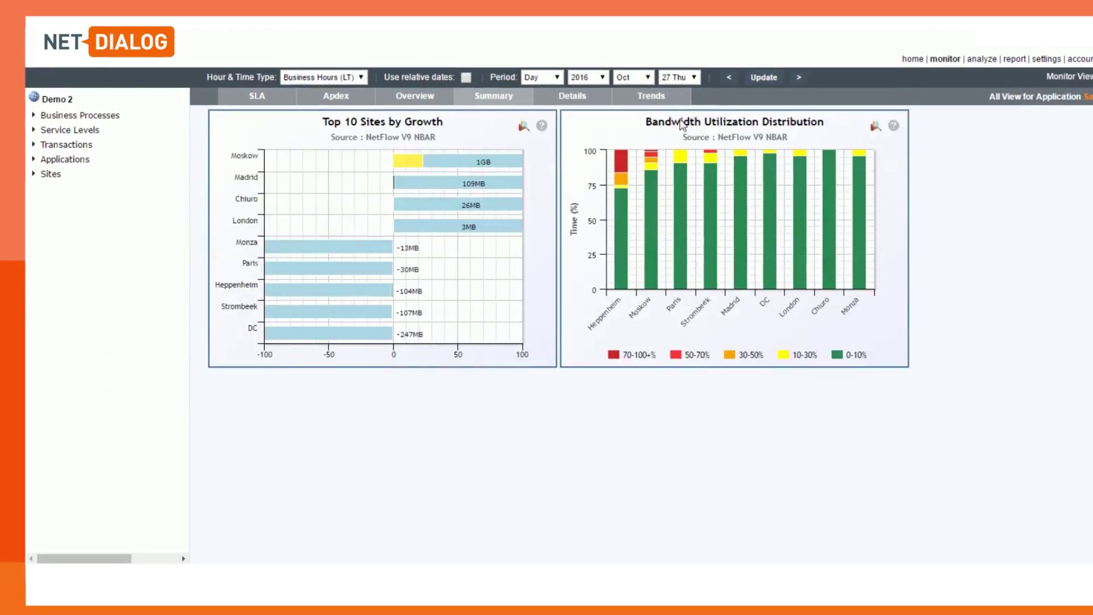
mouse_move(618, 169)
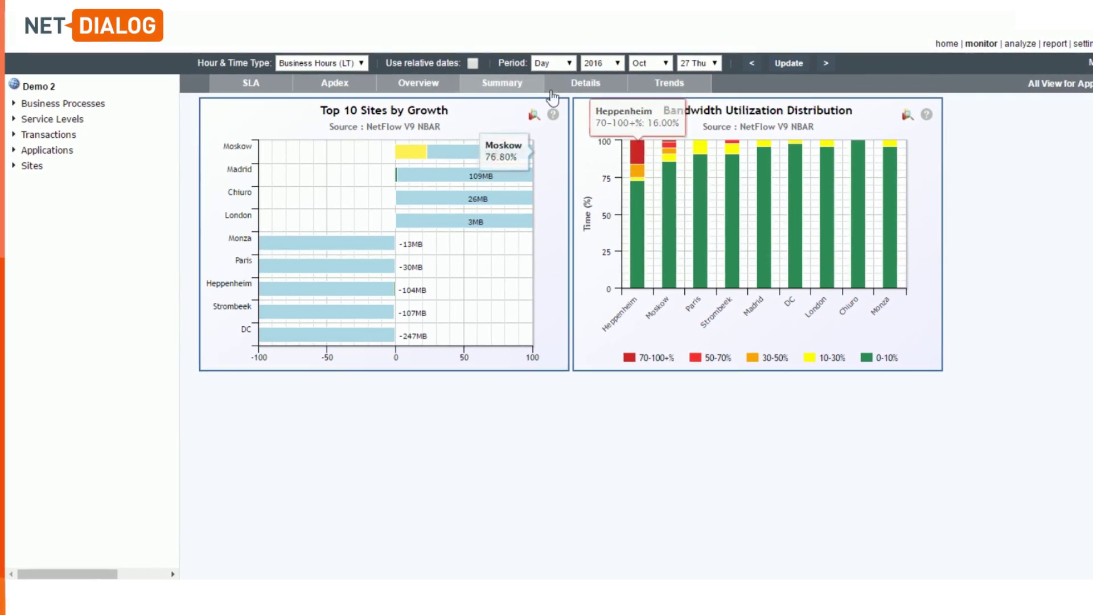
click(584, 84)
mouse_move(726, 325)
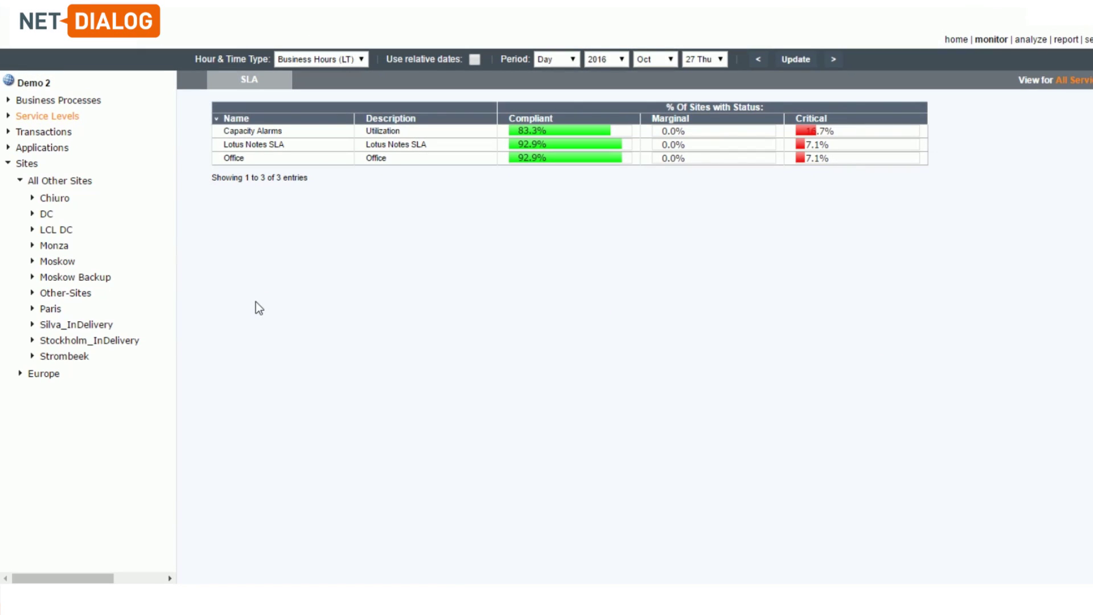
Step: Check the Office SLA and SLO charts for Heppenheim, then show the Business Processes summary
click(234, 159)
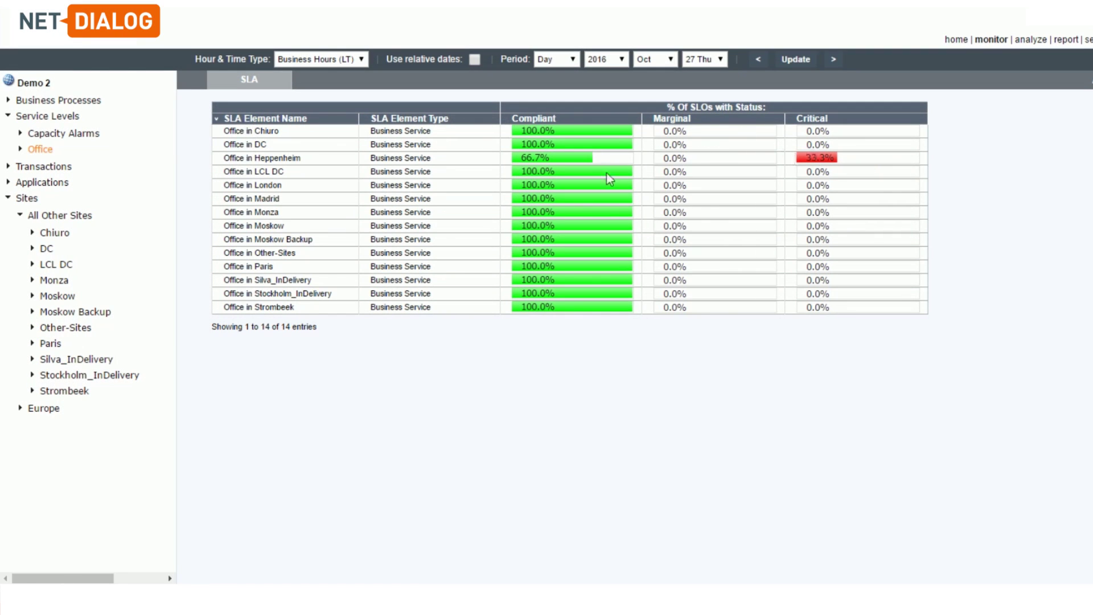
click(257, 159)
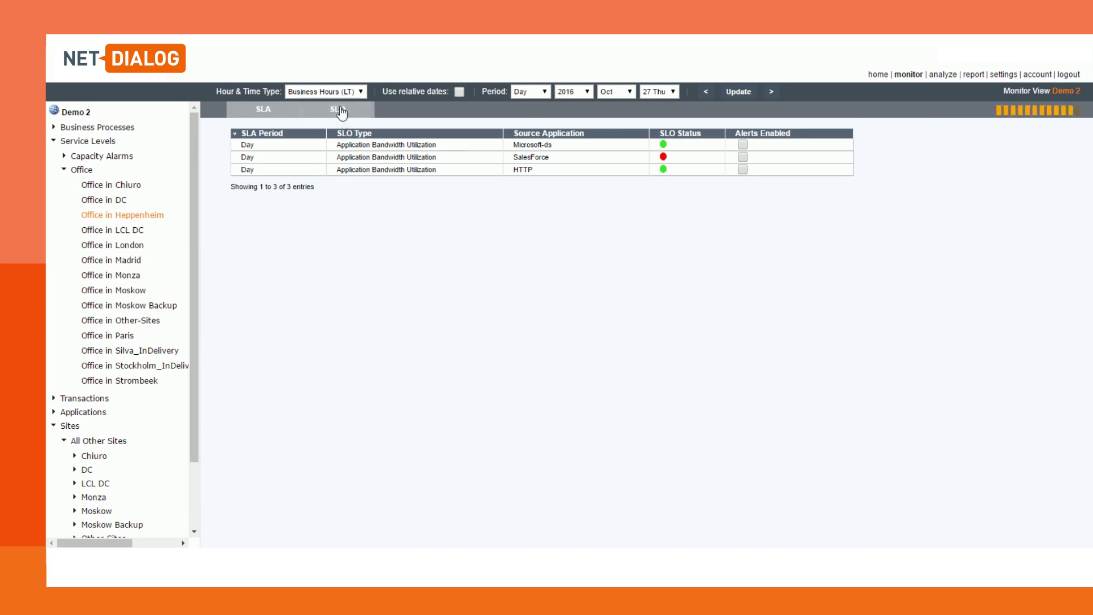
click(341, 113)
drag(1089, 188, 1088, 364)
click(263, 112)
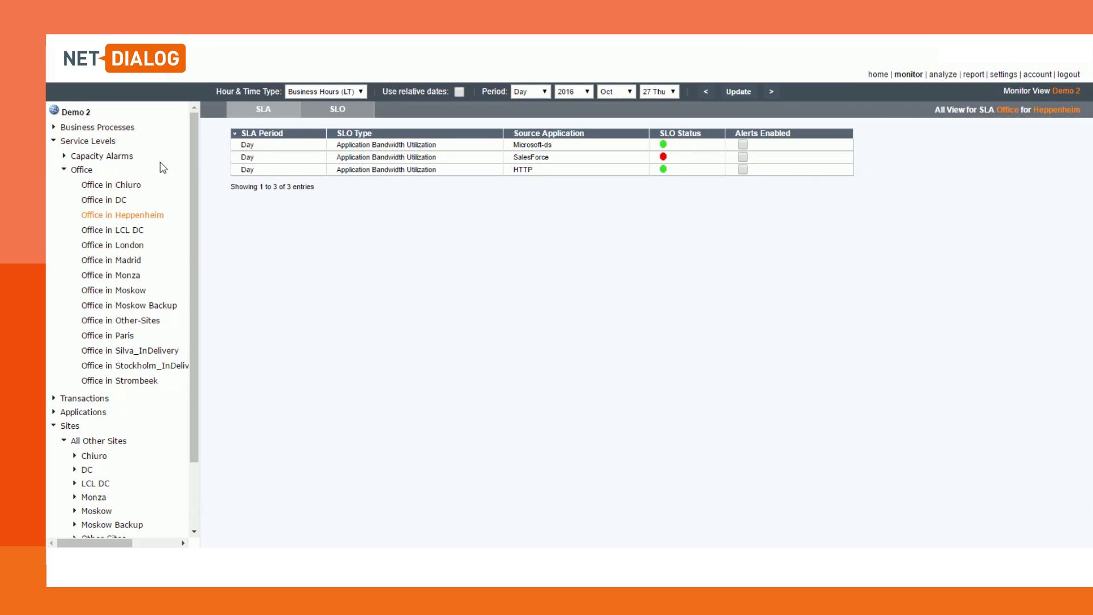
click(77, 141)
click(73, 129)
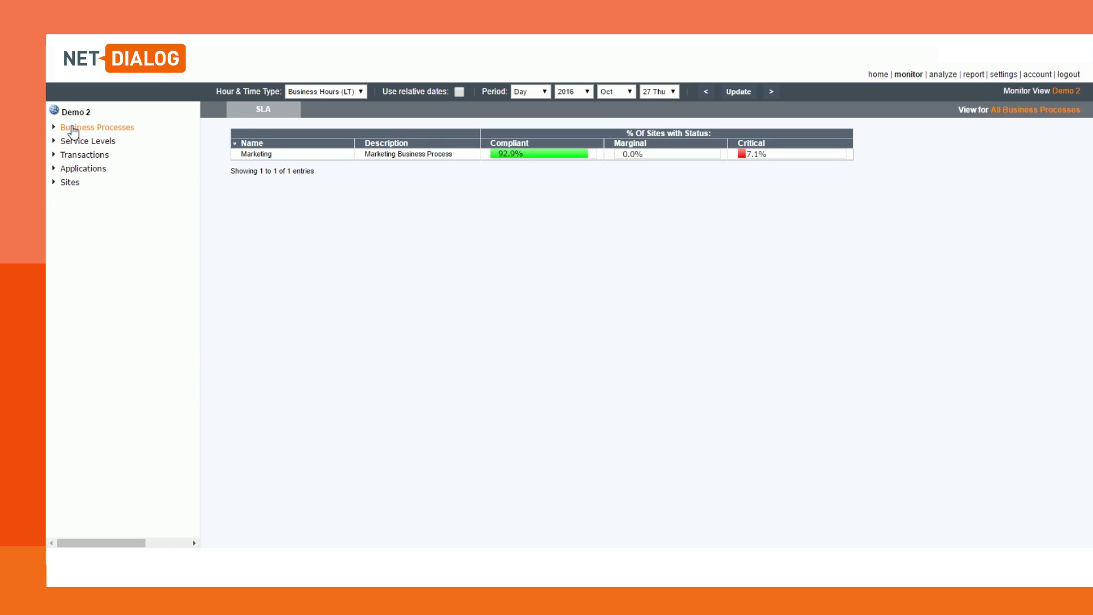
Step: Drill from the Marketing business process into its Office service for site Heppenheim
click(254, 154)
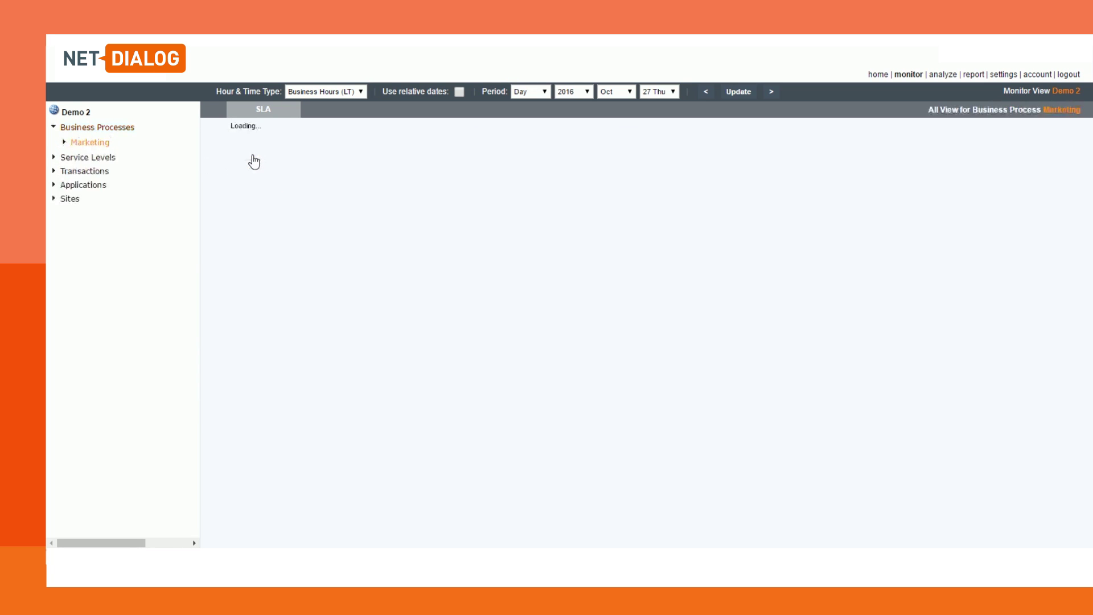
click(254, 154)
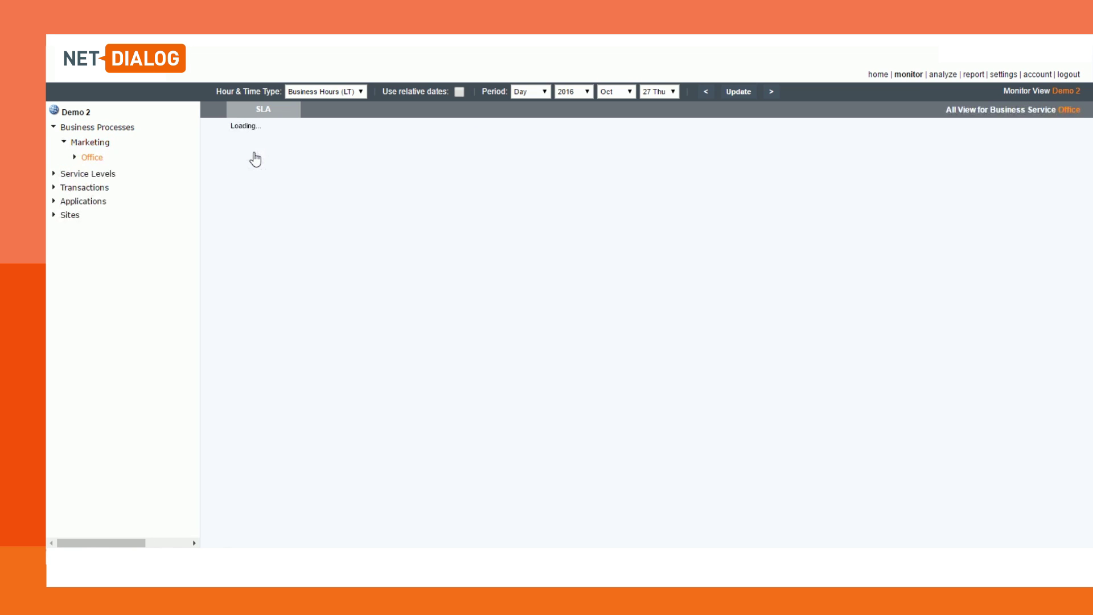
click(255, 178)
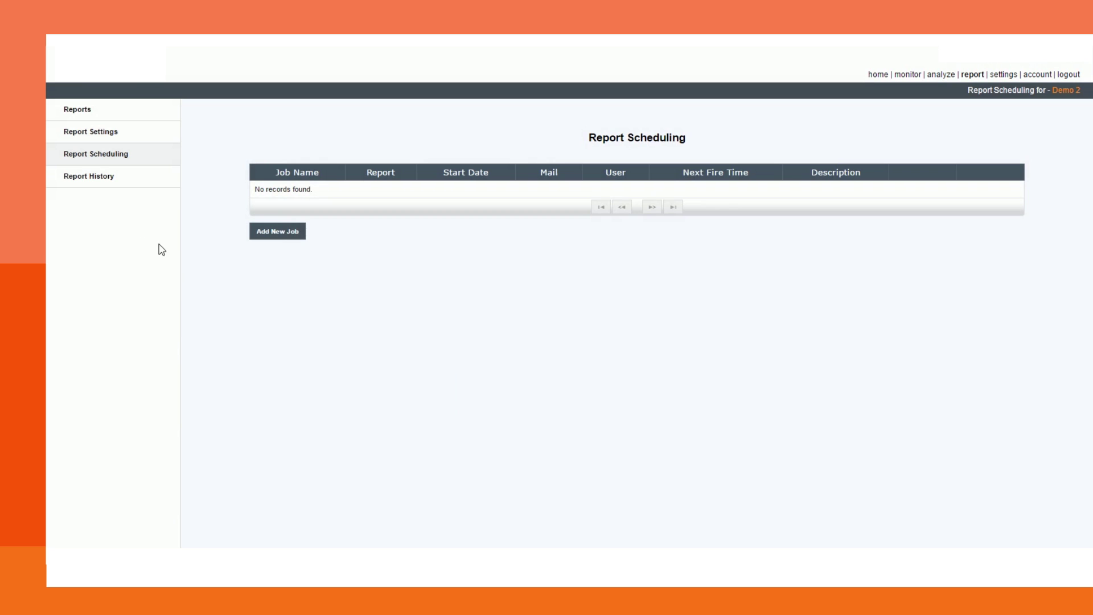
Step: Open the Capacity Alarms form under analyze > Capacity Analysis
click(941, 77)
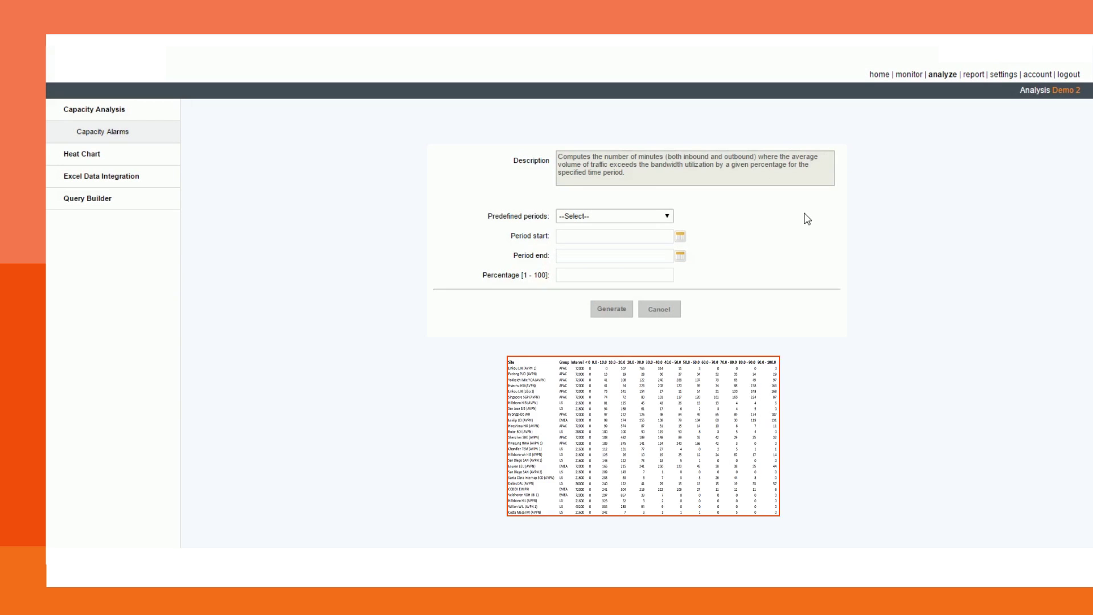